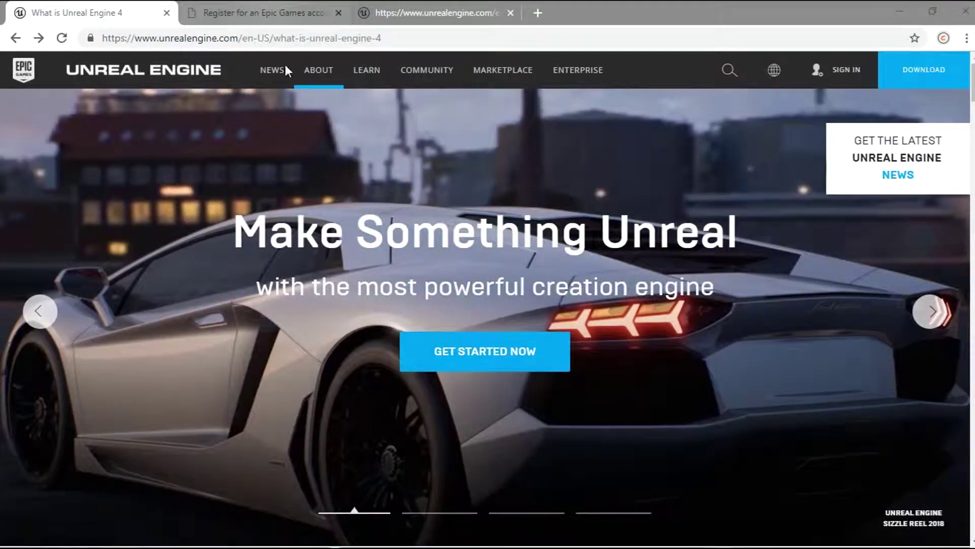
Step: Open the Epic Games account registration page and examine the sign-up fields and consent options
click(262, 13)
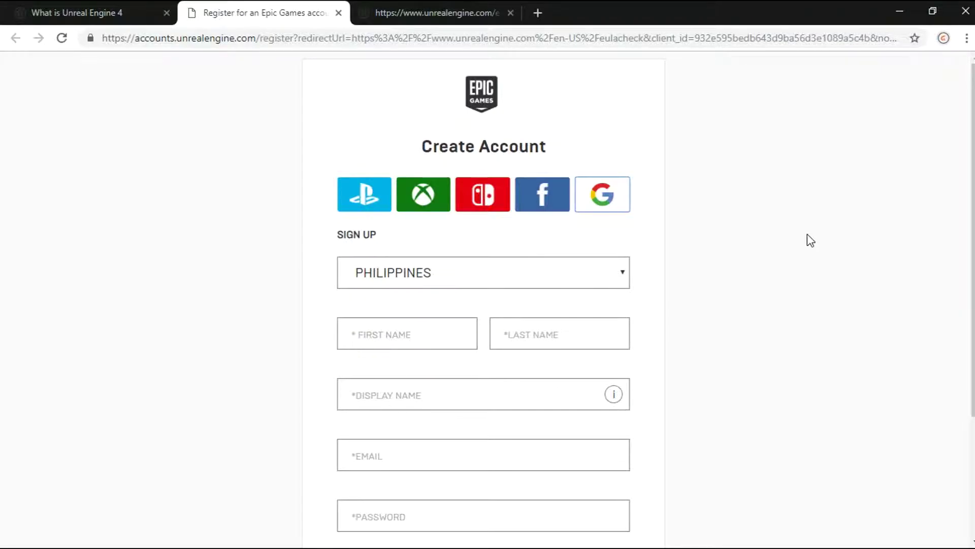
scroll(789, 233, down, 3)
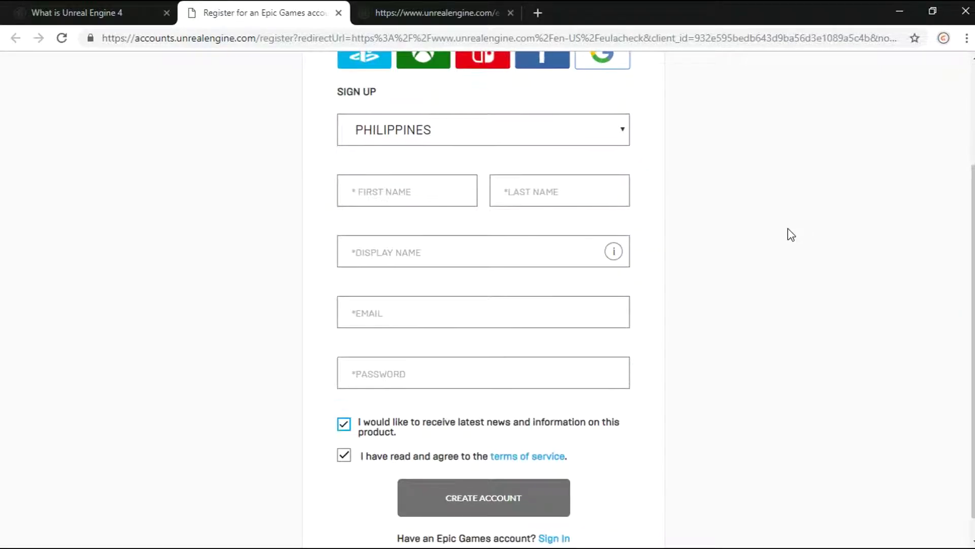
scroll(748, 252, up, 3)
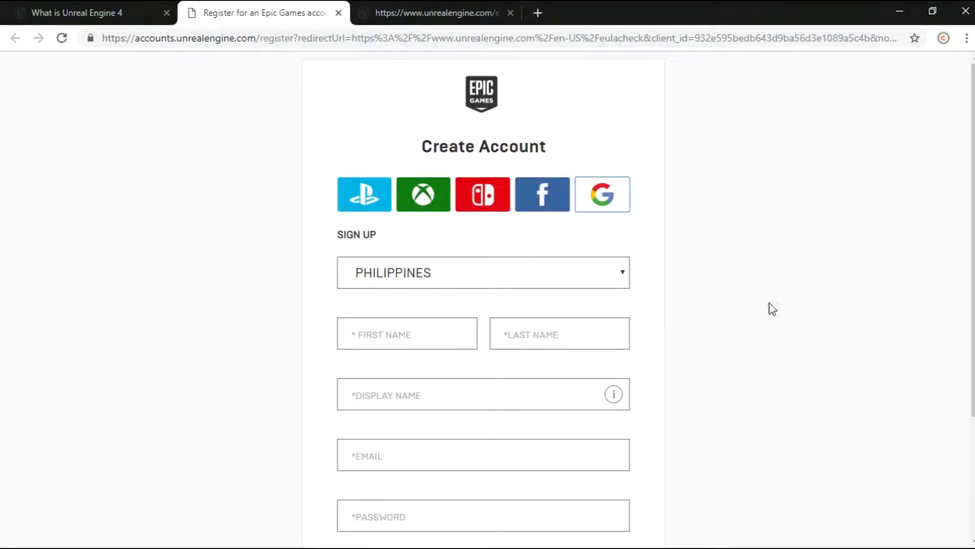
scroll(679, 316, down, 3)
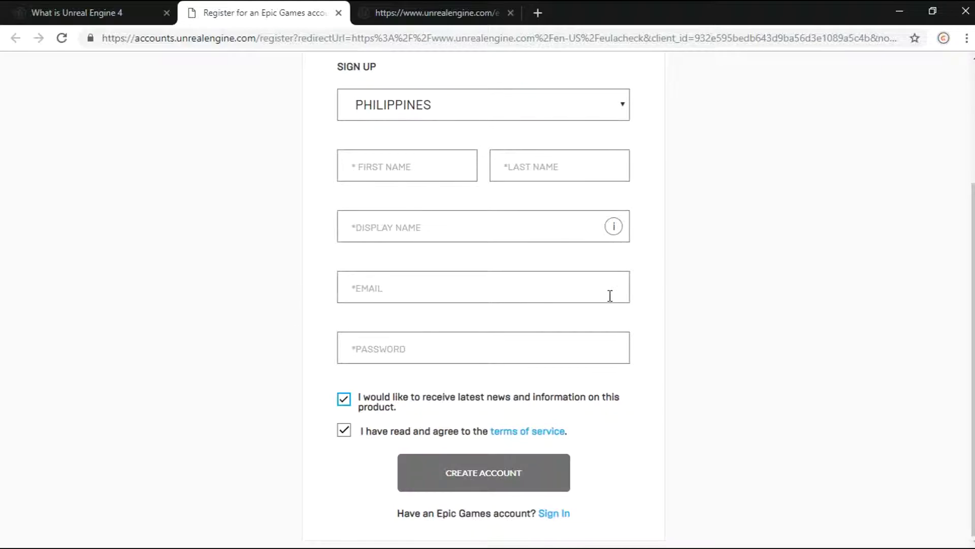
scroll(790, 310, up, 1)
scroll(790, 310, down, 1)
Step: Opt in to the latest product news and agree to the terms of service on the sign-up form
click(344, 399)
click(344, 430)
click(343, 399)
scroll(788, 376, up, 1)
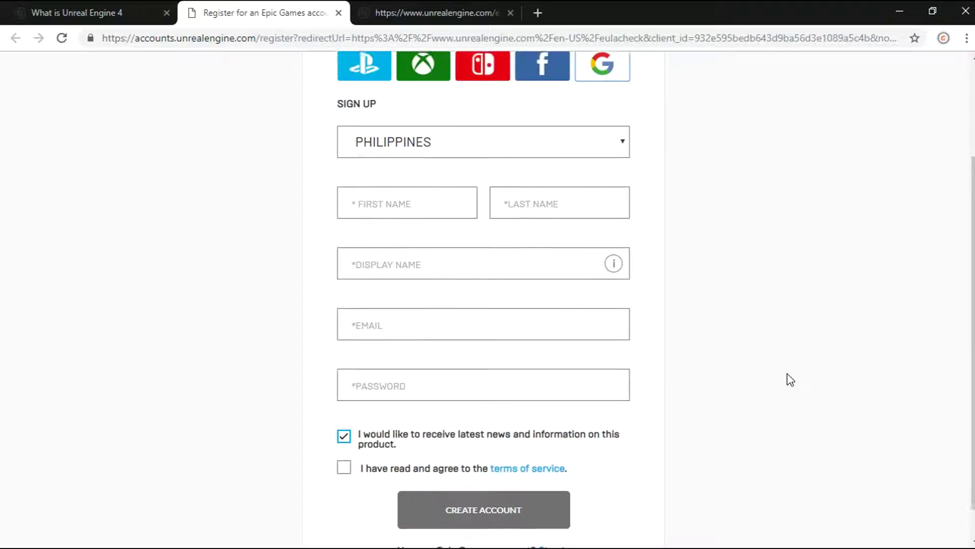
scroll(787, 390, up, 2)
scroll(788, 403, down, 3)
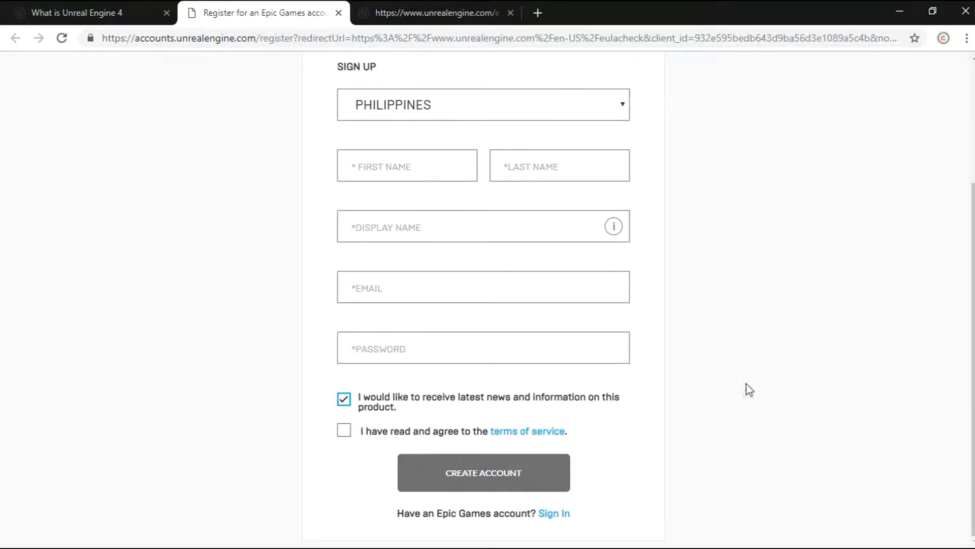
click(344, 435)
Step: Go to the End User License Agreement page and start downloading the Epic installer under the Game Developers license
click(428, 6)
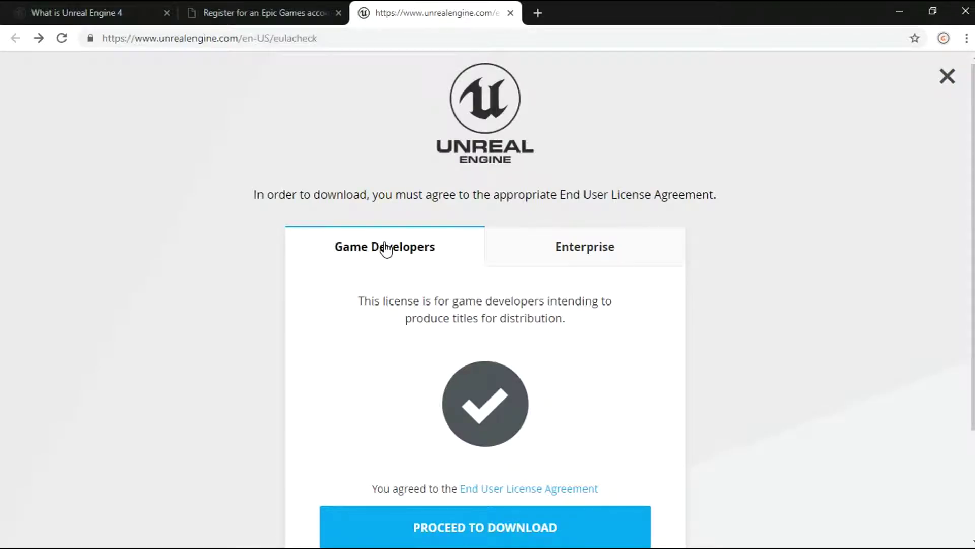
scroll(808, 322, down, 1)
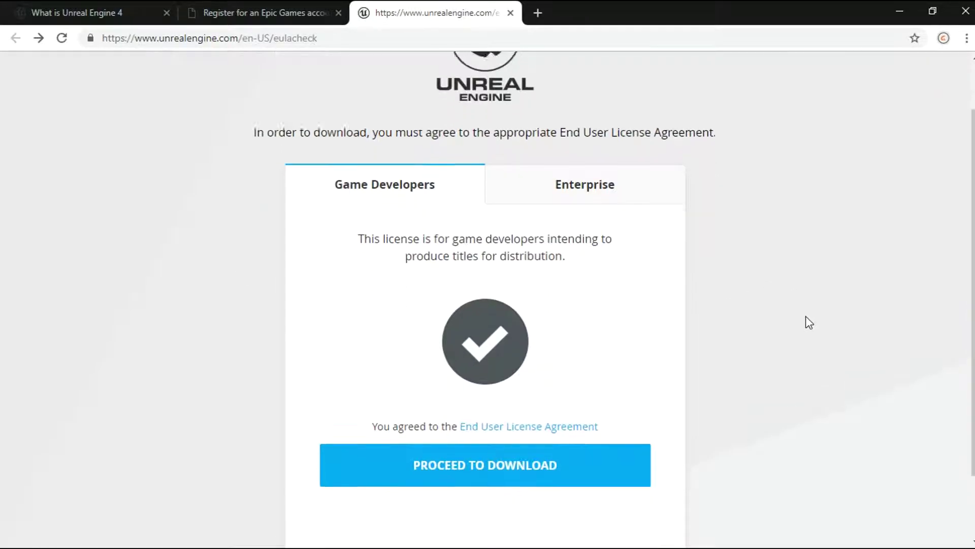
scroll(807, 322, up, 1)
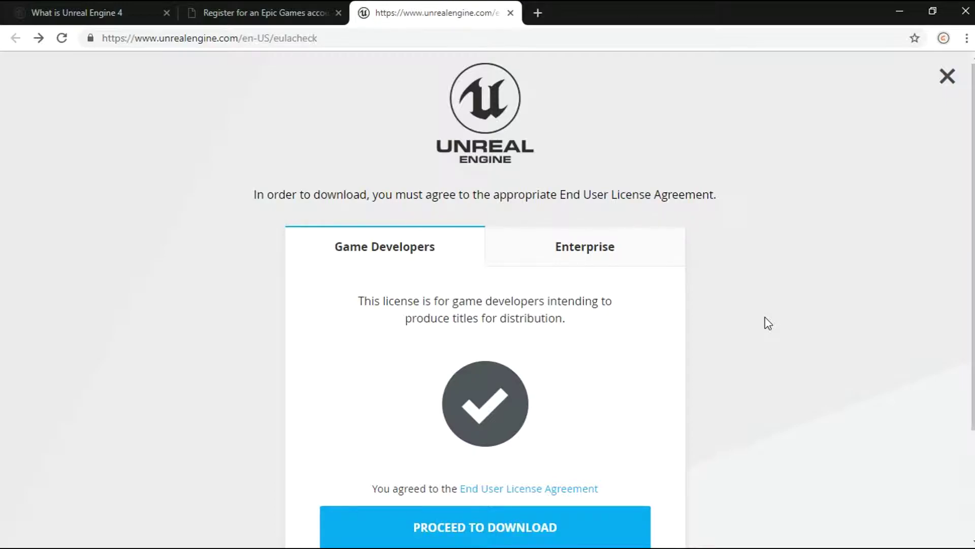
scroll(765, 320, down, 1)
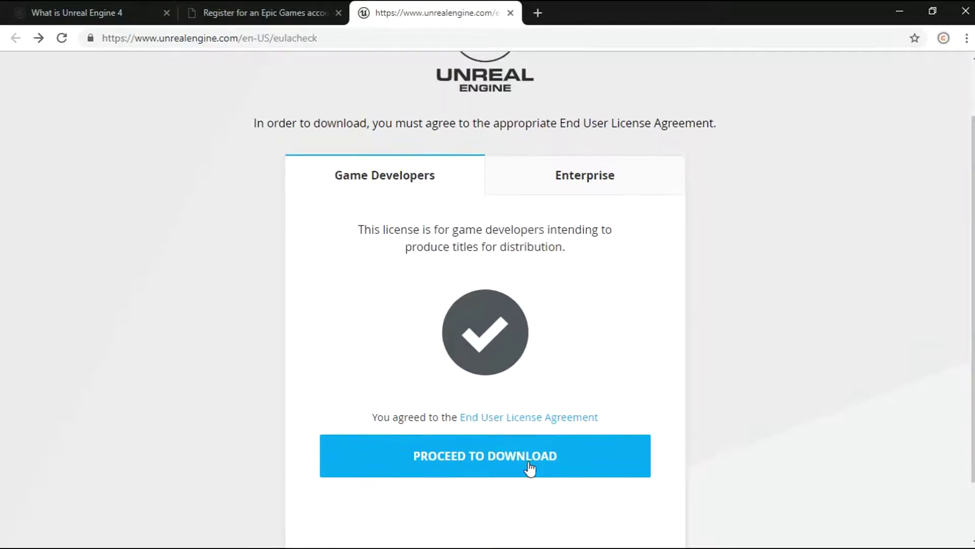
click(486, 470)
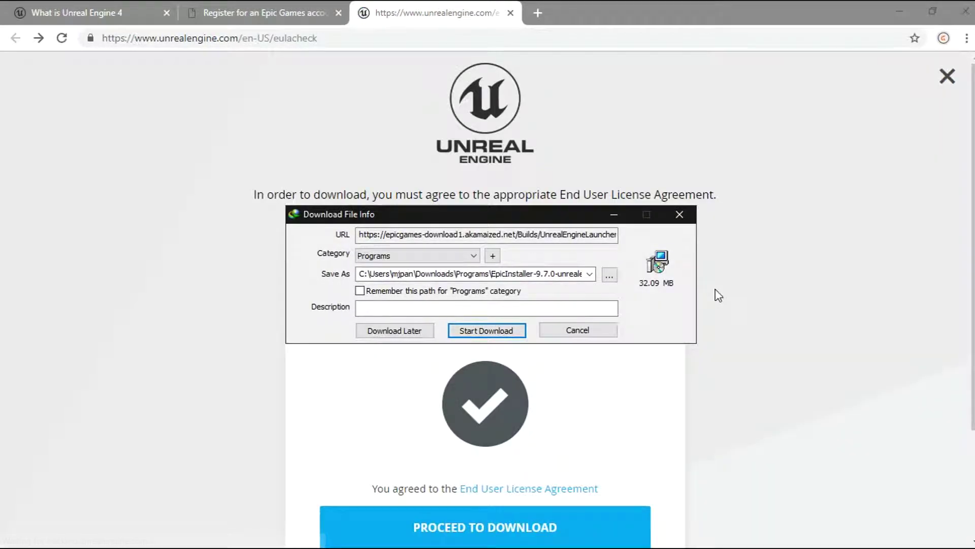
click(495, 342)
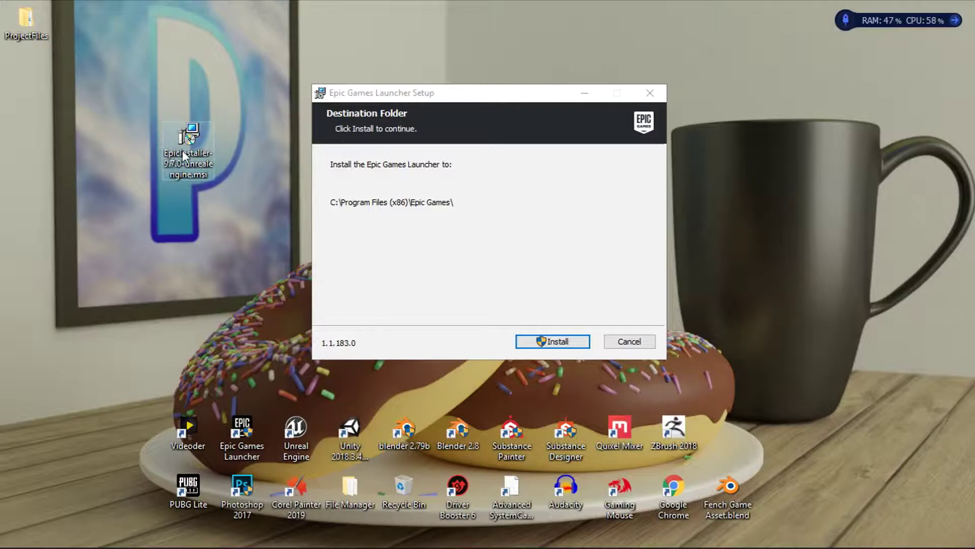
Step: Try to install the Epic Games Launcher to C:\Program Files (x86)\Epic Games\, and exit the setup wizard
mouse_move(452, 97)
mouse_down()
mouse_move(485, 84)
mouse_move(445, 79)
mouse_up()
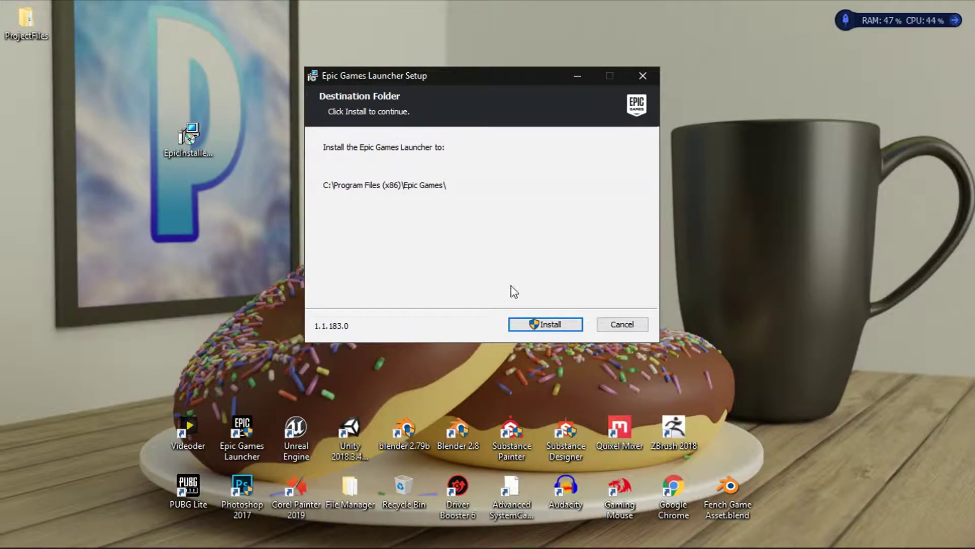
click(558, 323)
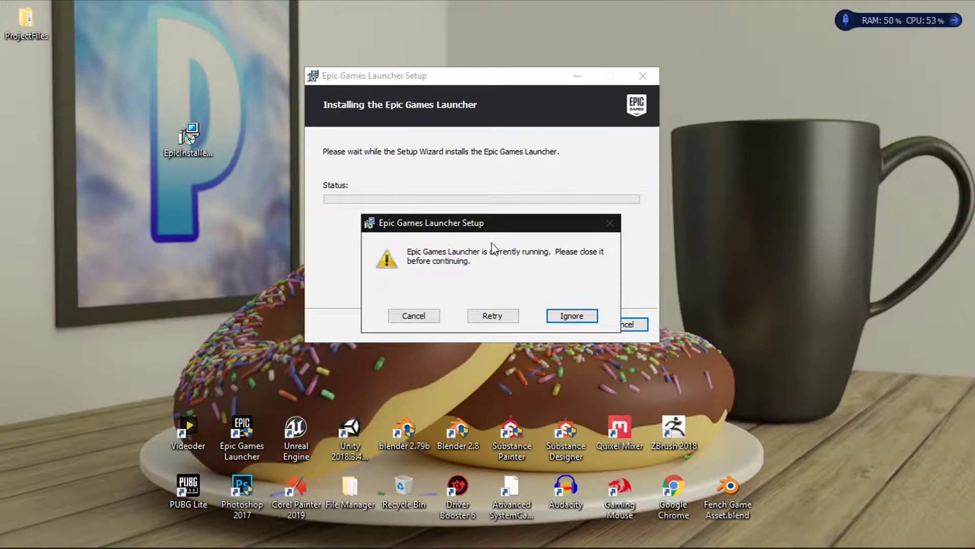
drag(489, 233, 498, 162)
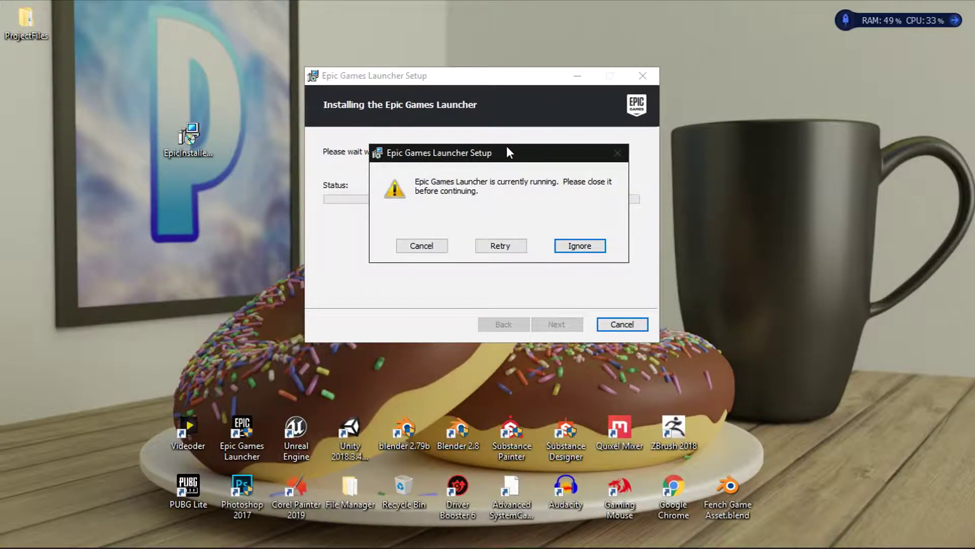
drag(484, 162, 476, 161)
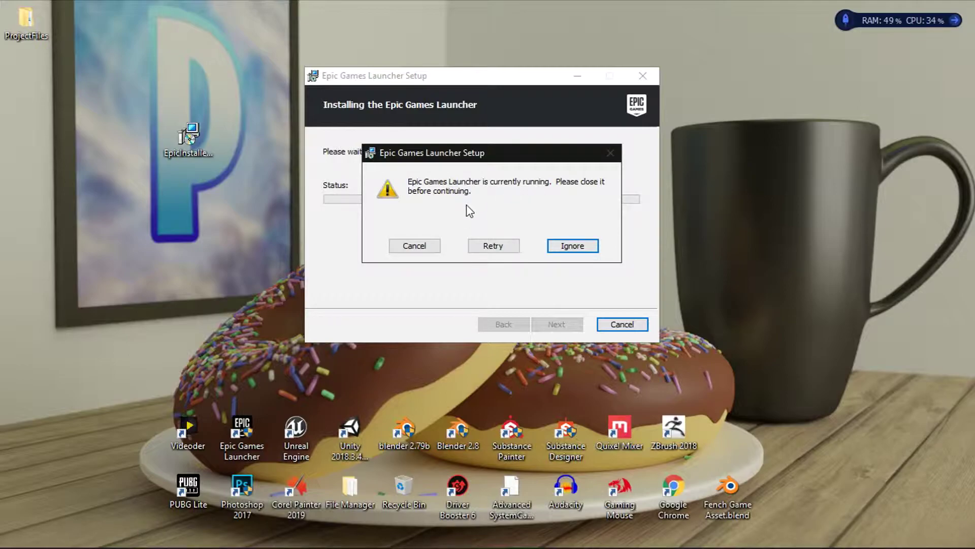
click(420, 250)
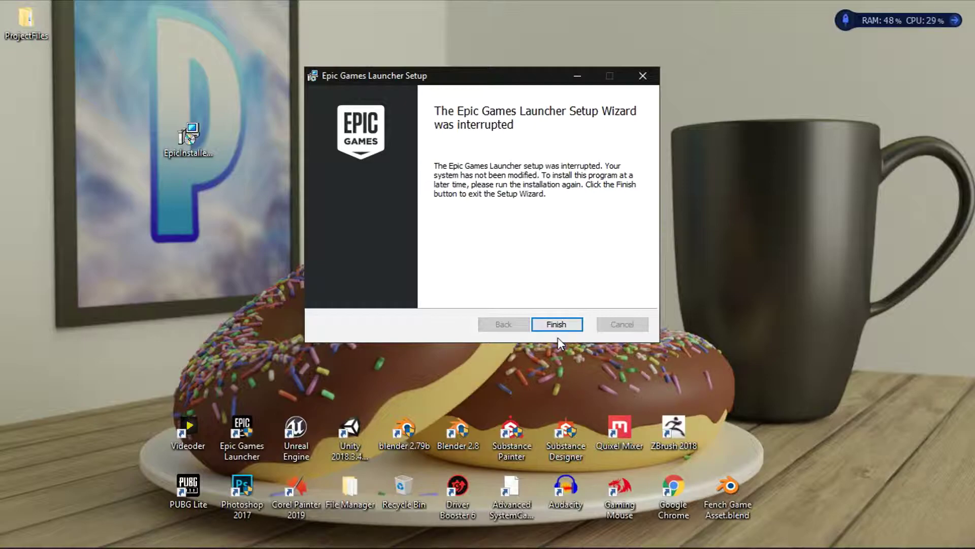
click(557, 328)
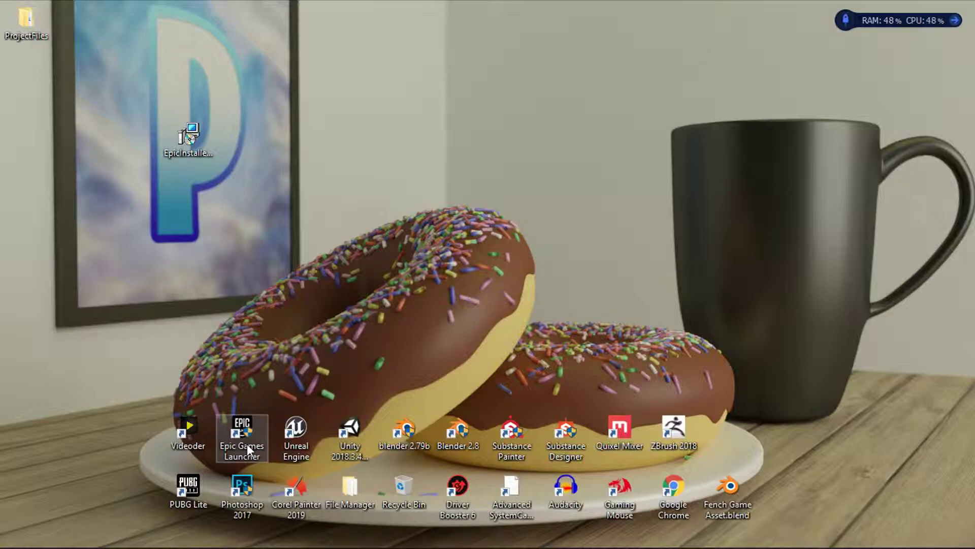
Step: Switch to the Epic Games Launcher and add a new engine version slot to the Unreal Engine library
double_click(255, 426)
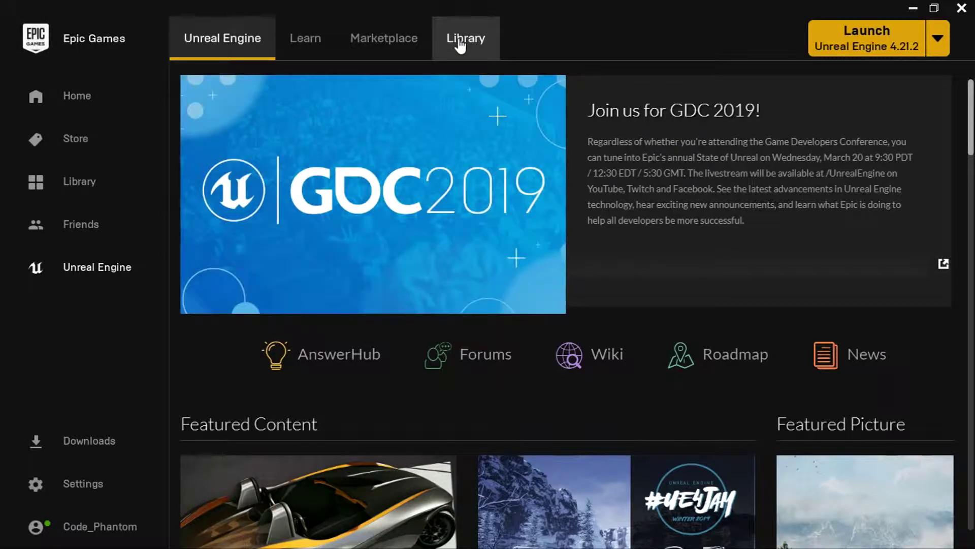
click(460, 46)
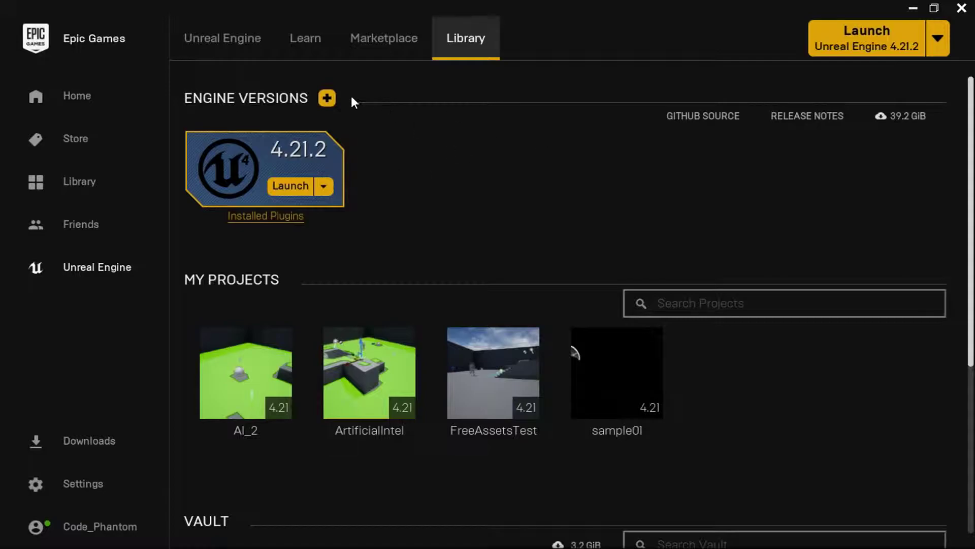
click(326, 98)
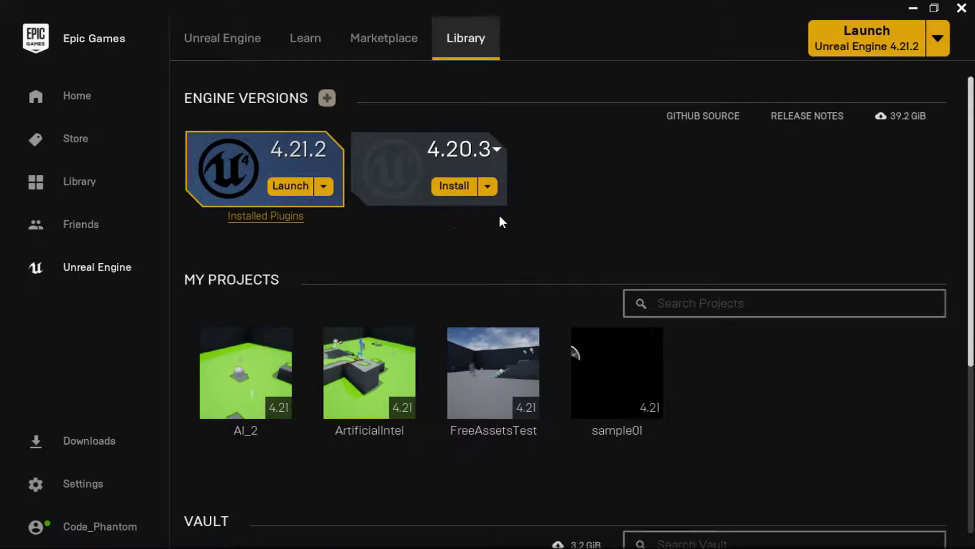
Step: Browse the available engine versions and select 4.20.3 for the new slot
click(486, 154)
click(631, 176)
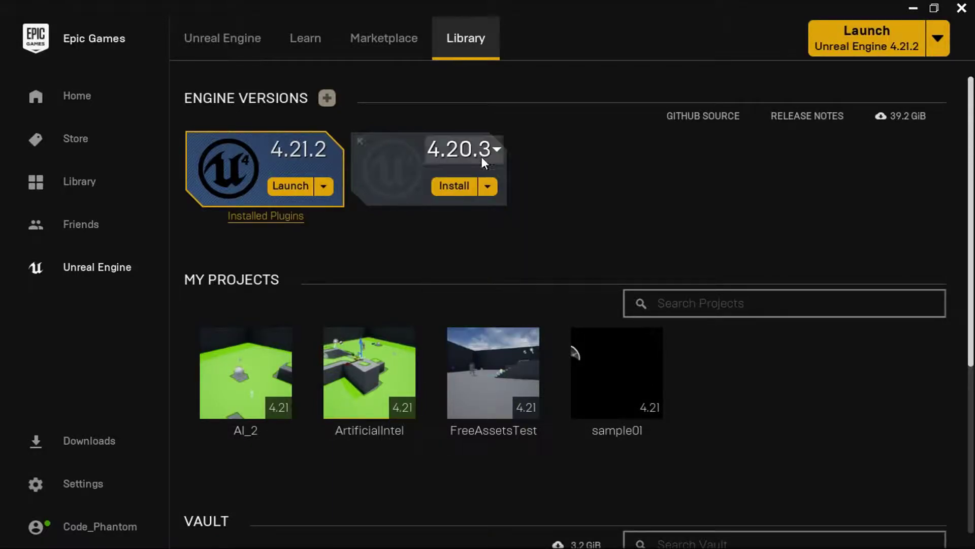
click(451, 150)
scroll(508, 315, down, 3)
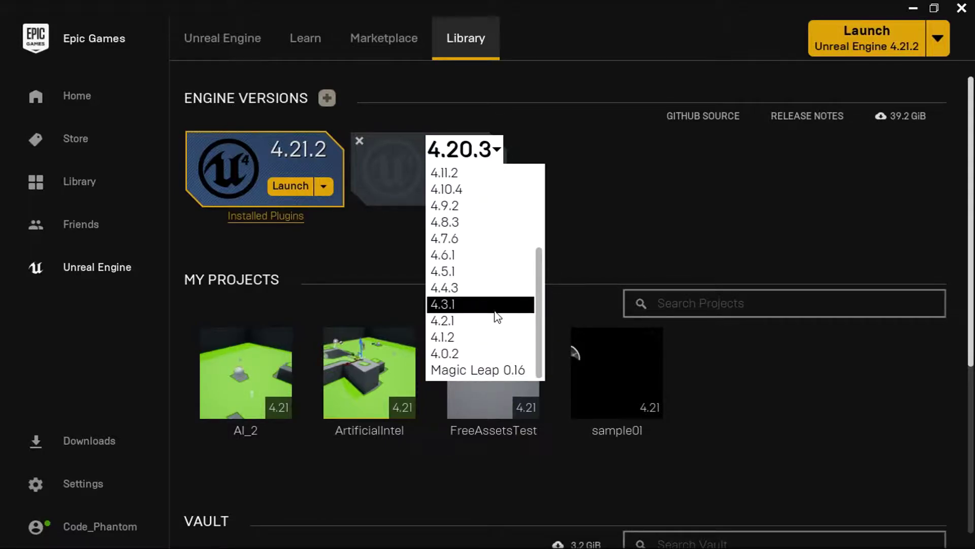
scroll(494, 315, up, 3)
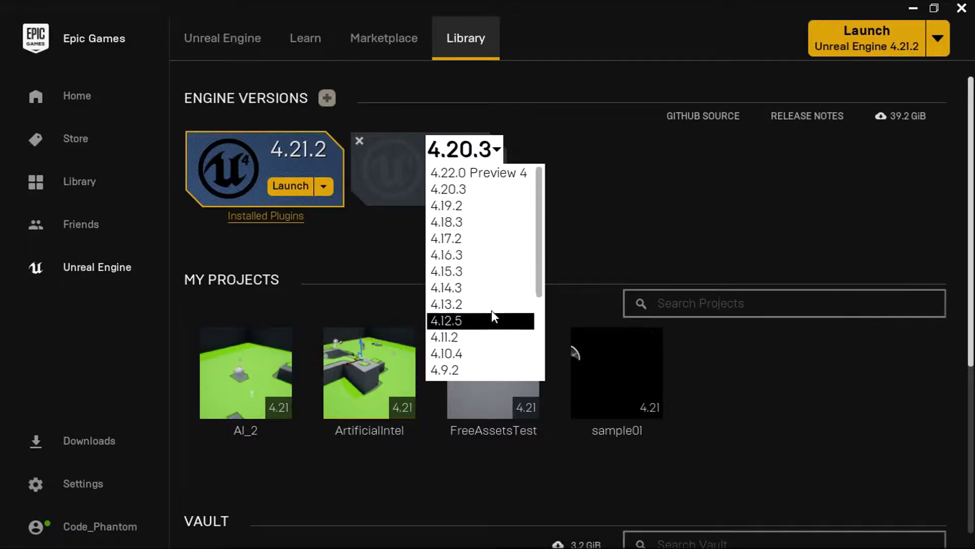
click(491, 198)
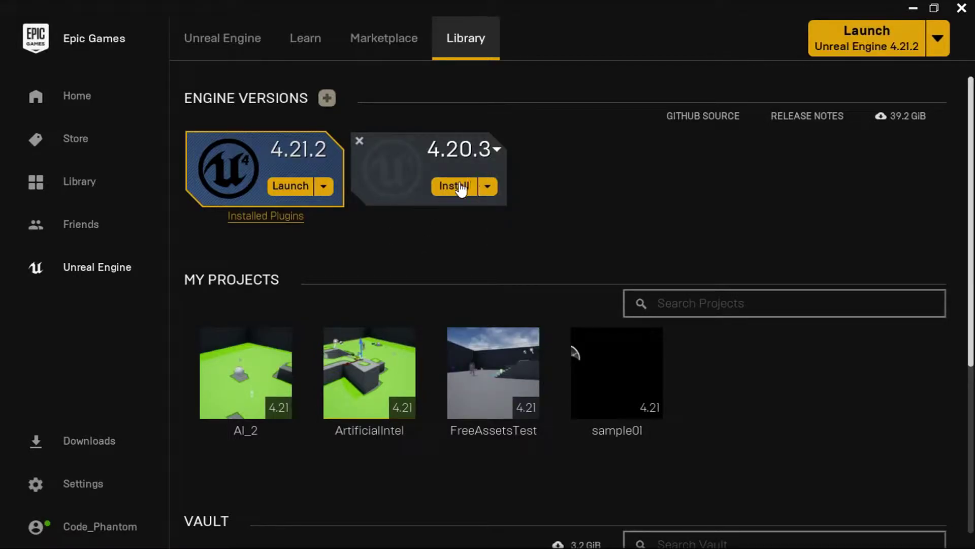
Step: Install Unreal Engine 4.20.3 in the C:\Program Files\Epic Games folder with a shortcut
click(457, 187)
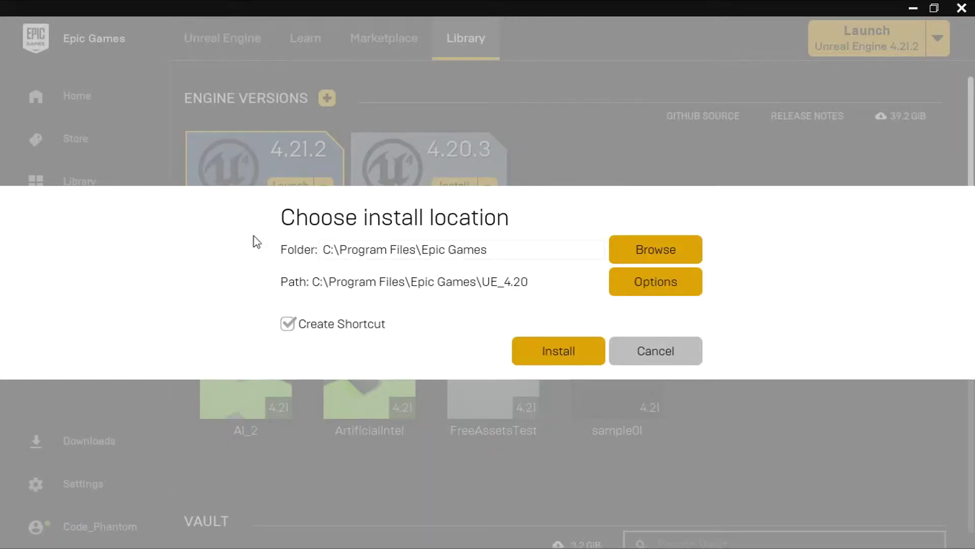
drag(547, 249, 321, 250)
click(321, 251)
click(286, 326)
click(287, 327)
click(578, 359)
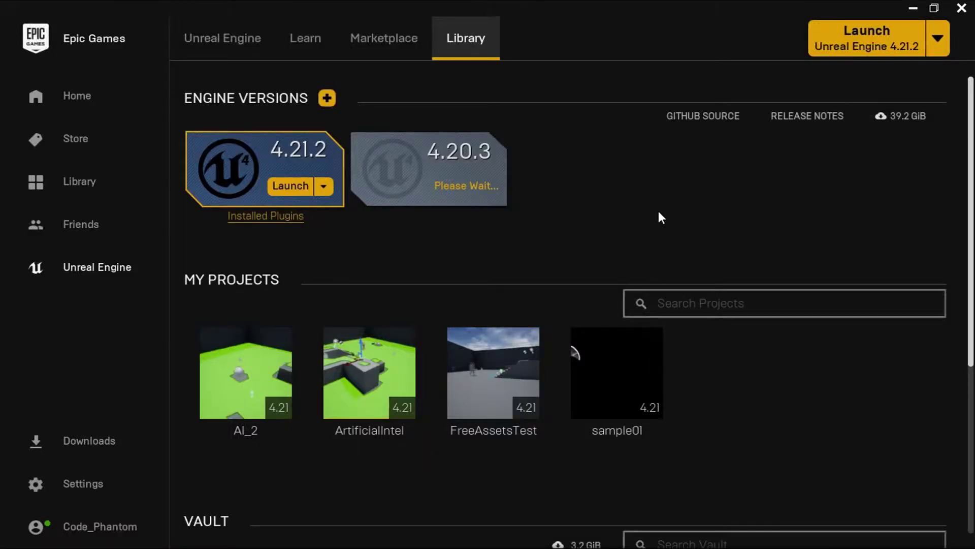